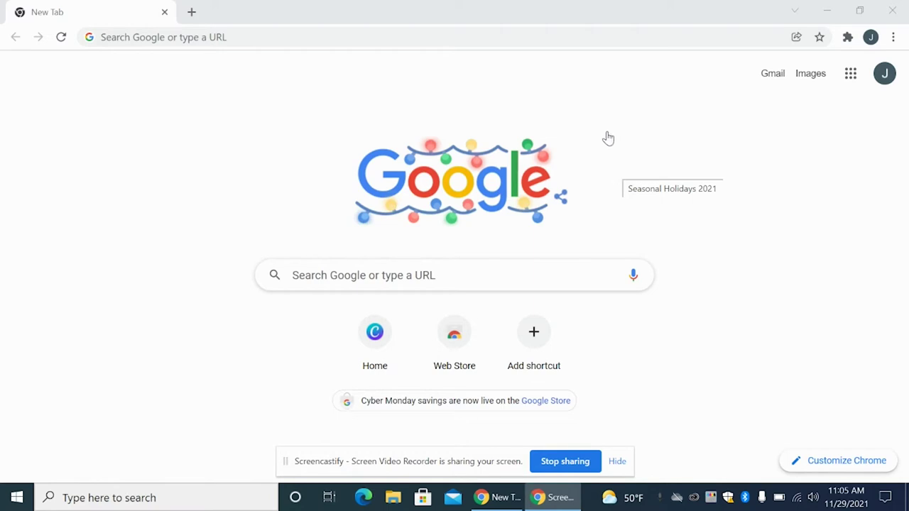
Go to canva.com and create a blank US-size Poster design
left_click(457, 37)
type("canva")
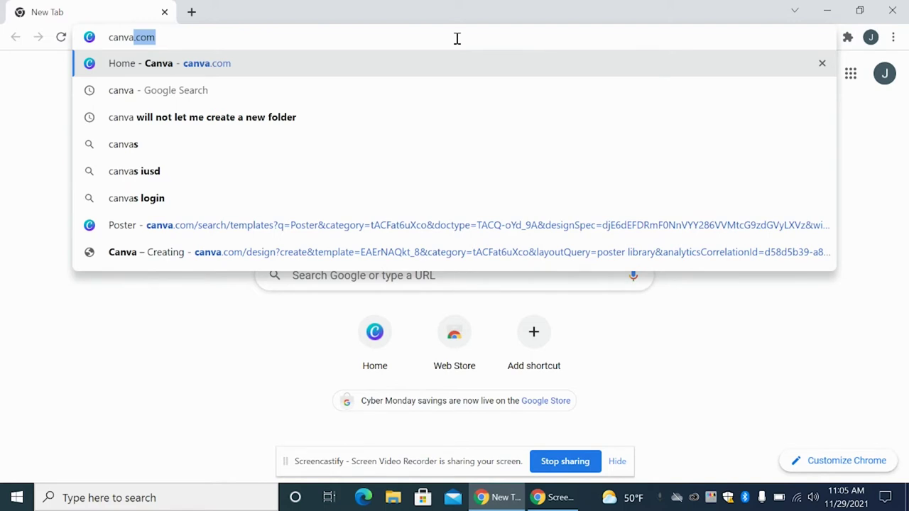
key("Return")
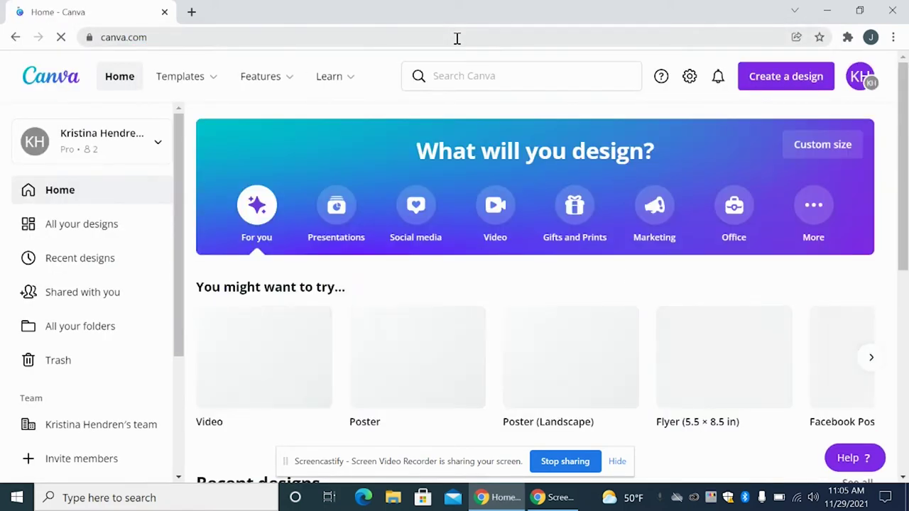
mouse_move(448, 329)
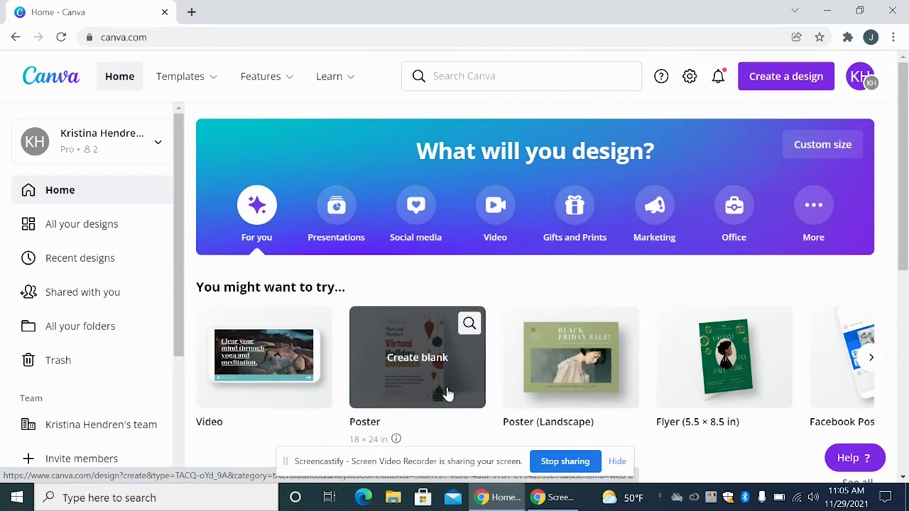
mouse_move(530, 385)
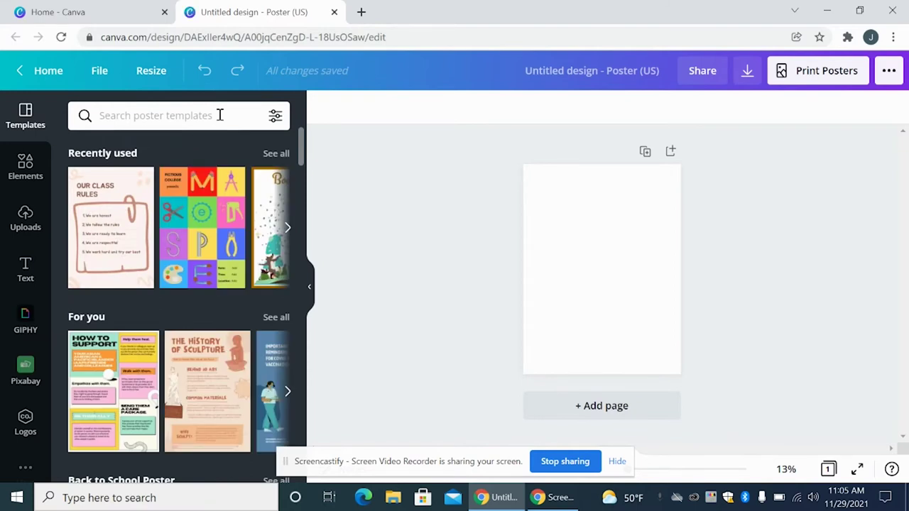
Search poster templates for 'library' and apply the space-themed 'Reading is out of this world!' template
left_click(219, 115)
type("library")
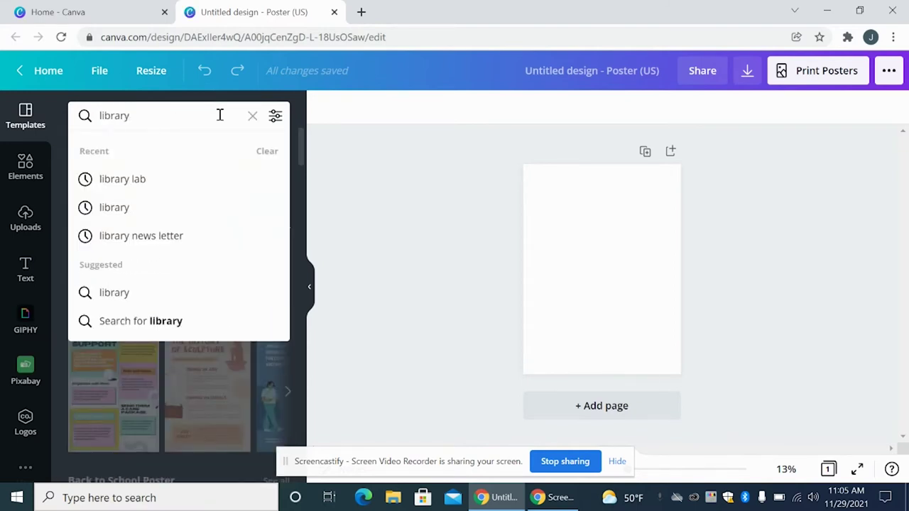
key("Return")
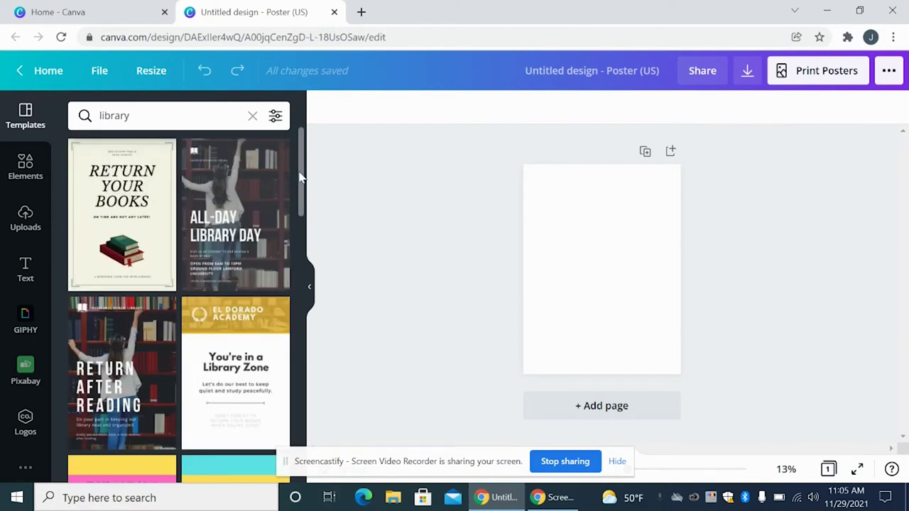
left_click_drag(301, 178, 296, 365)
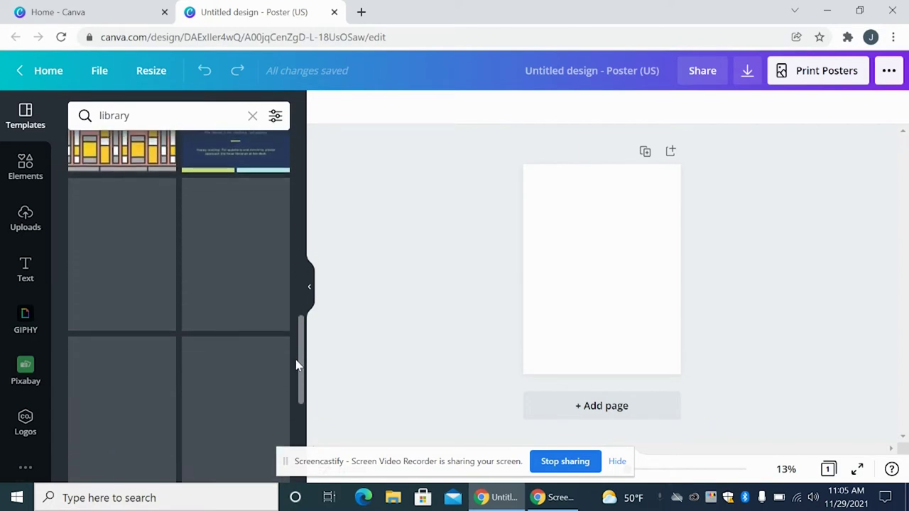
scroll(241, 340, "down", 2)
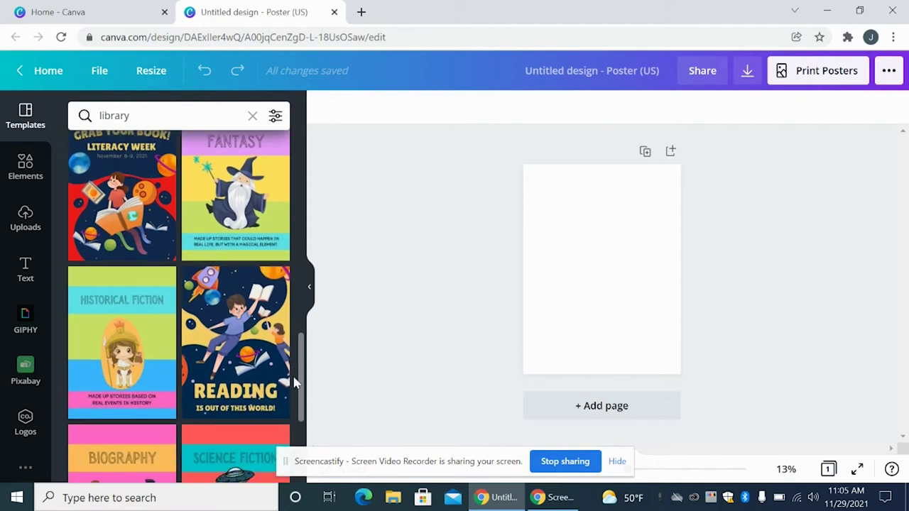
left_click(247, 353)
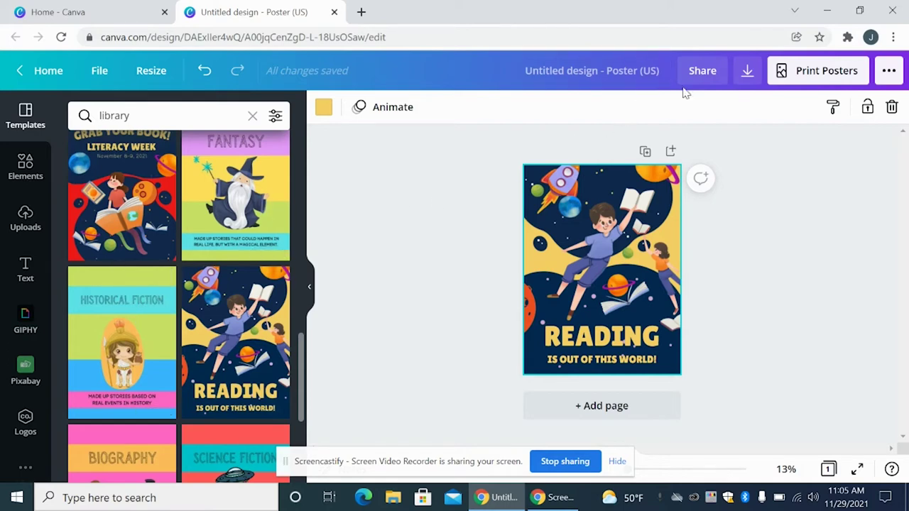
left_click(744, 76)
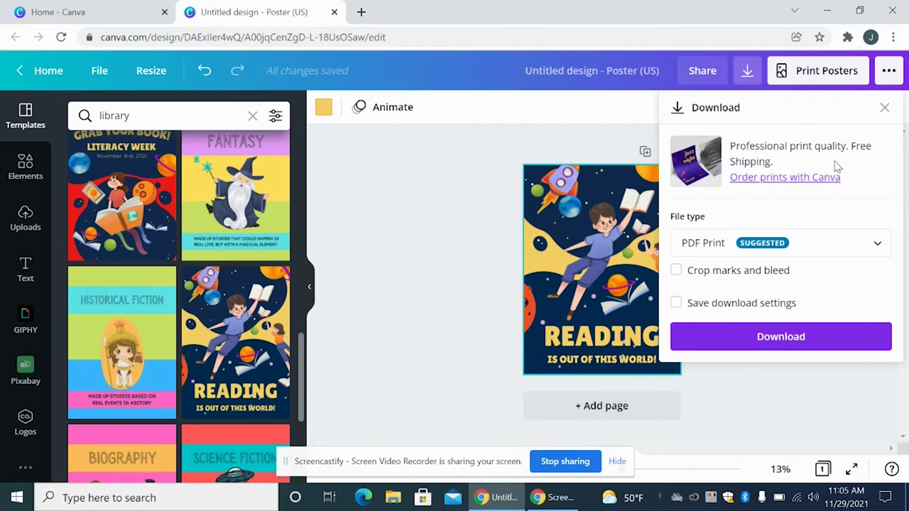
Switch the file type from PDF Print to PNG and download the poster
left_click(821, 250)
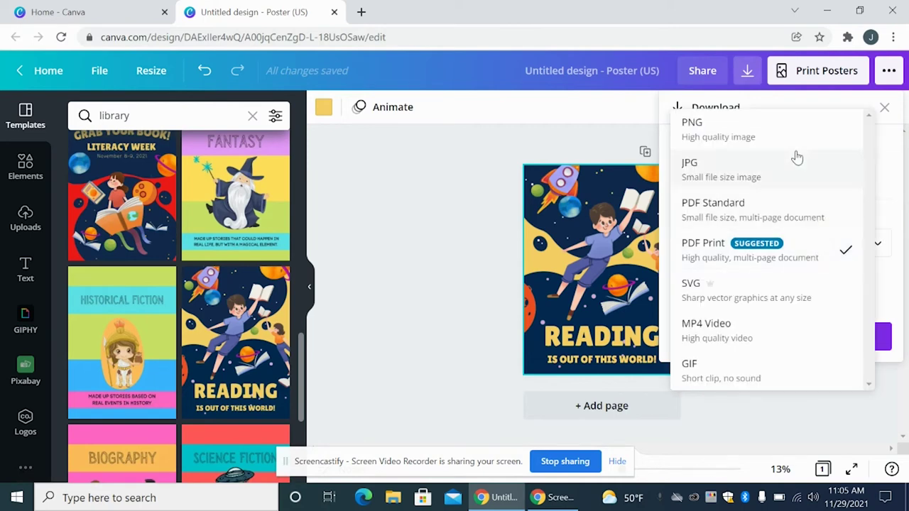
left_click(780, 132)
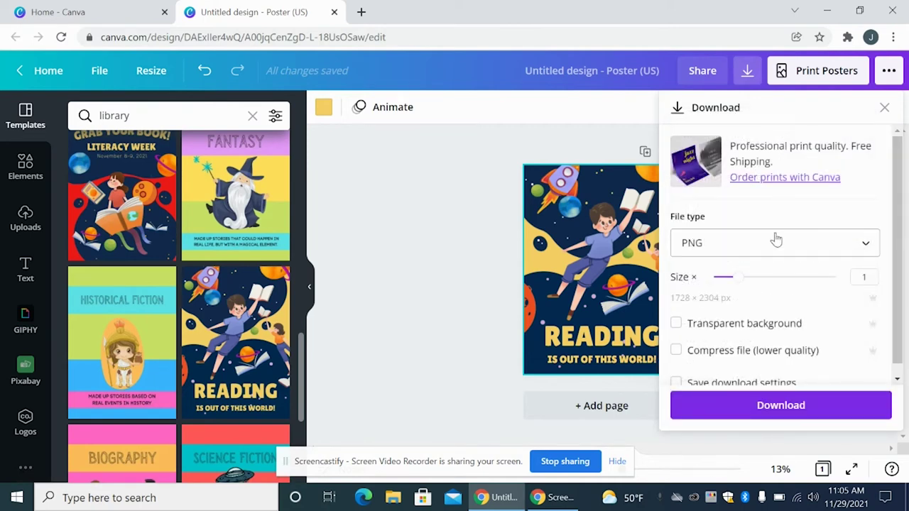
left_click(742, 420)
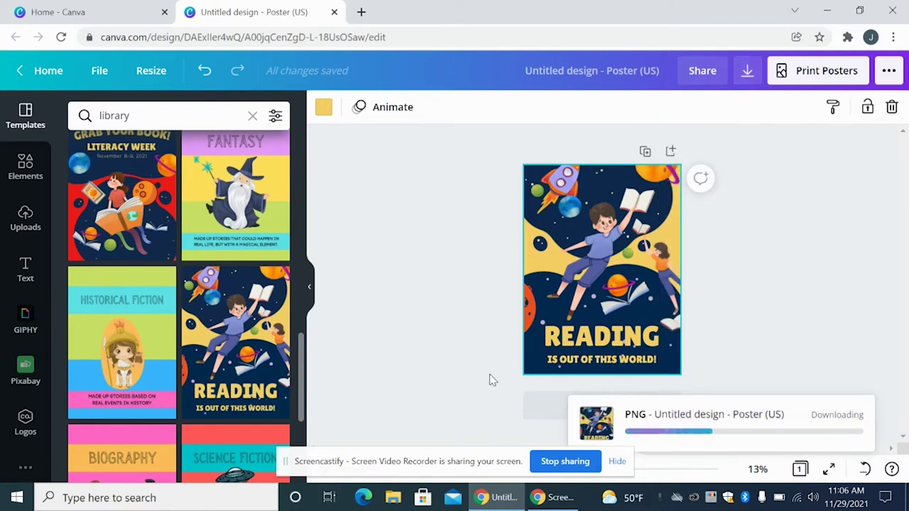
Open the downloaded PNG in Photos and set its print to Portrait on Arch C (18 × 24 in) paper
left_click(77, 463)
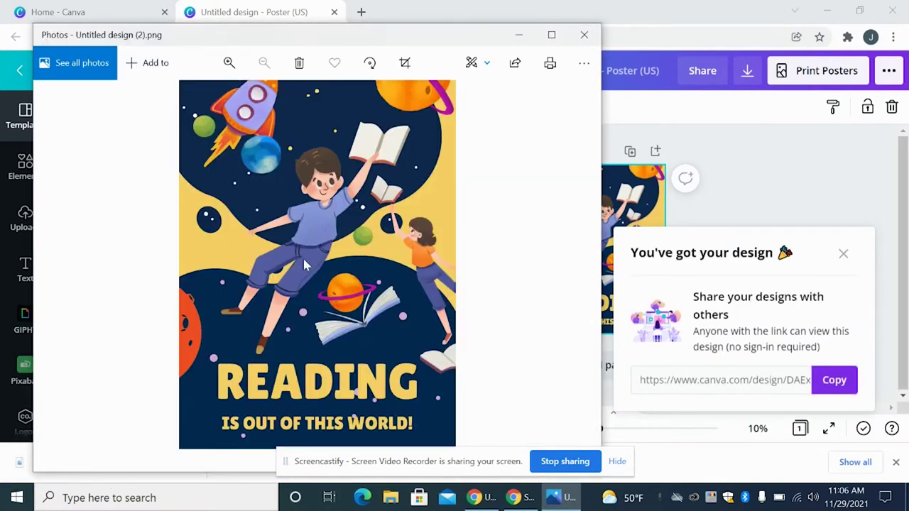
left_click(551, 64)
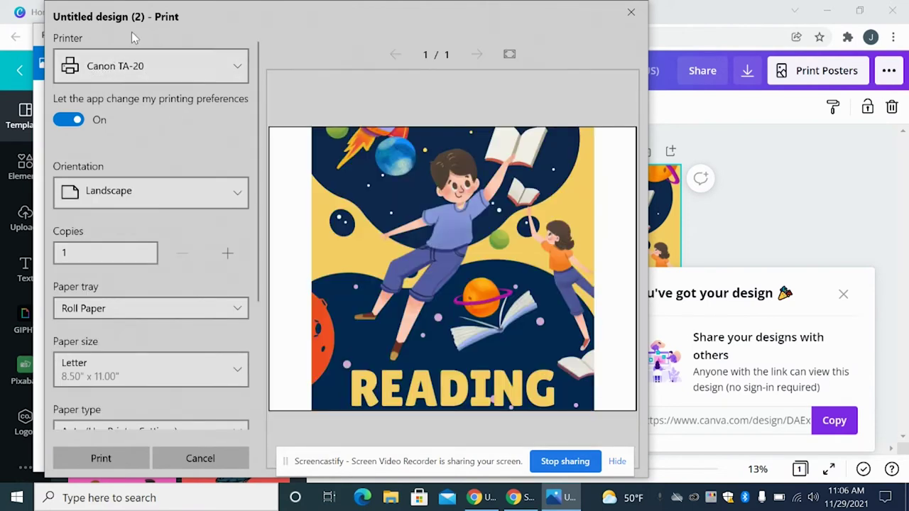
left_click(195, 190)
left_click(181, 157)
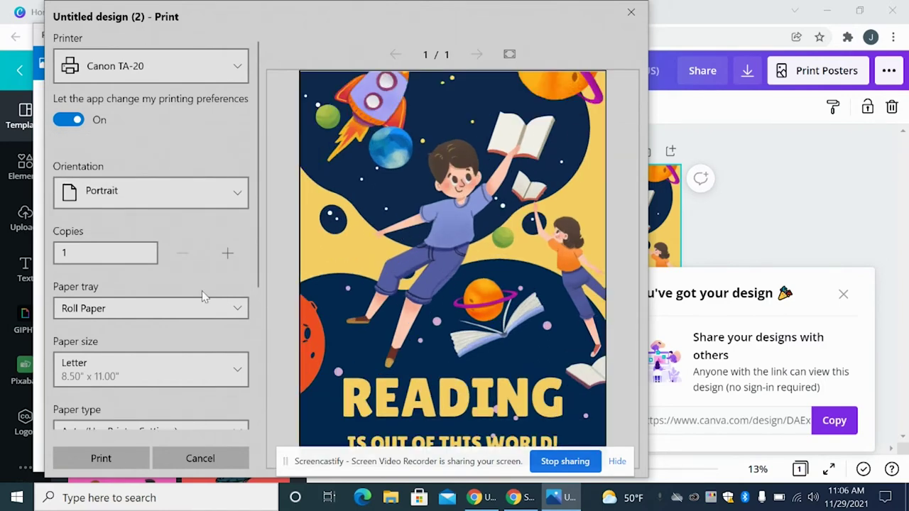
scroll(206, 284, "down", 3)
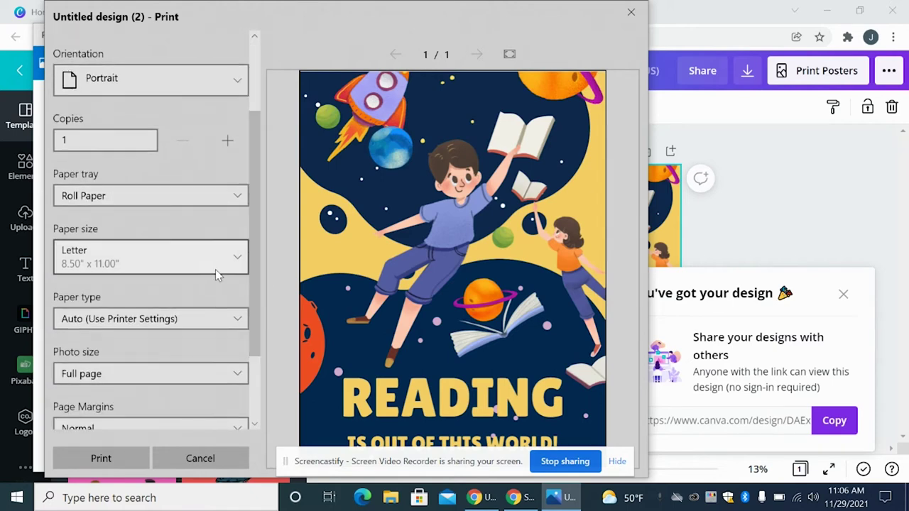
left_click(205, 247)
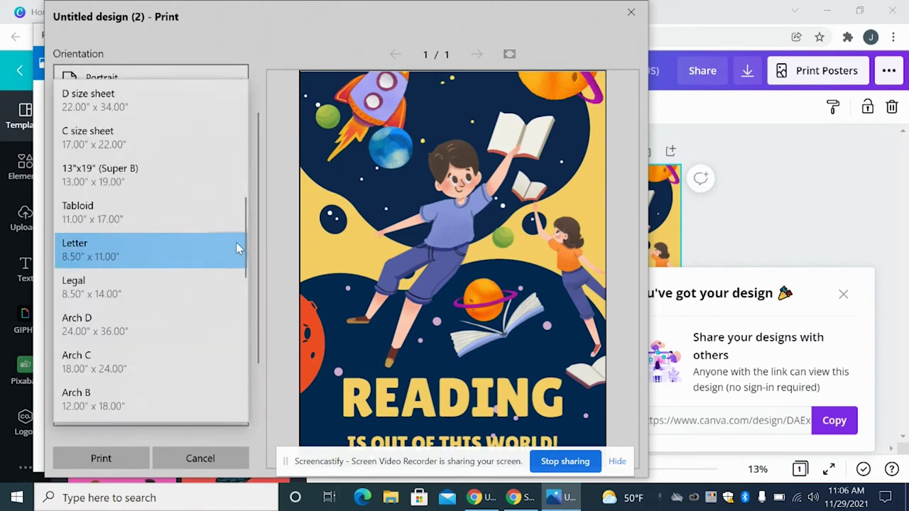
left_click(127, 369)
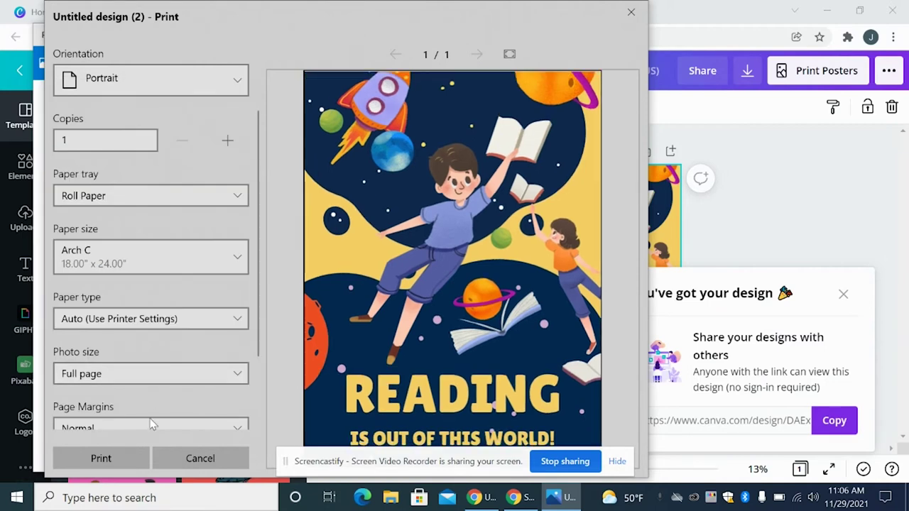
scroll(256, 286, "down", 3)
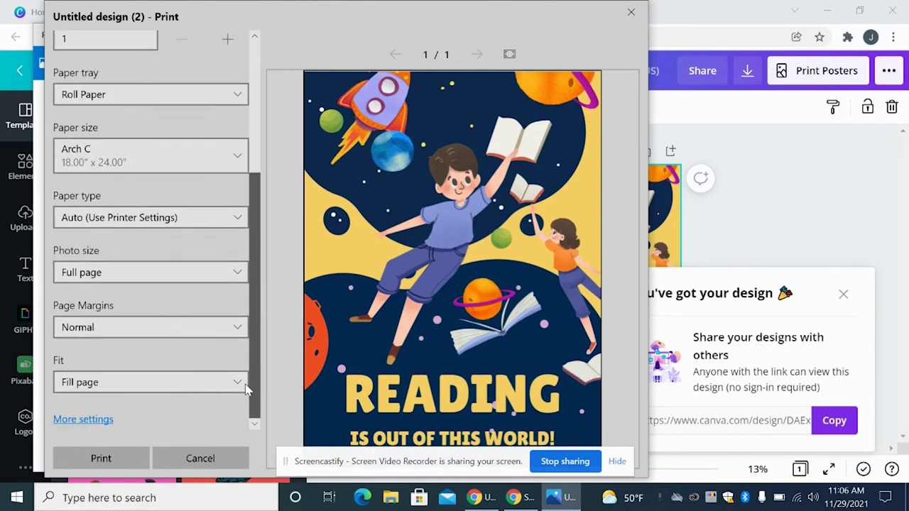
left_click(71, 420)
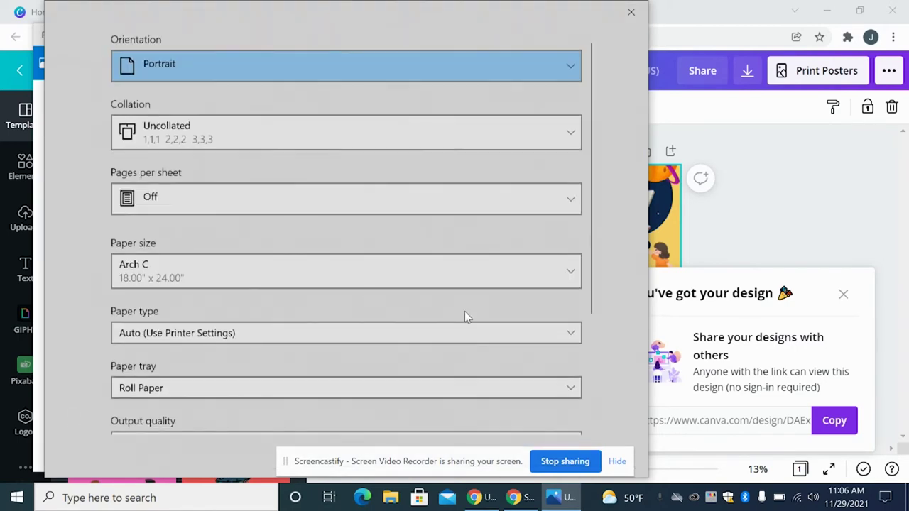
Keep Color mode in the detailed settings, confirm them, and print the poster
left_click_drag(594, 225, 480, 351)
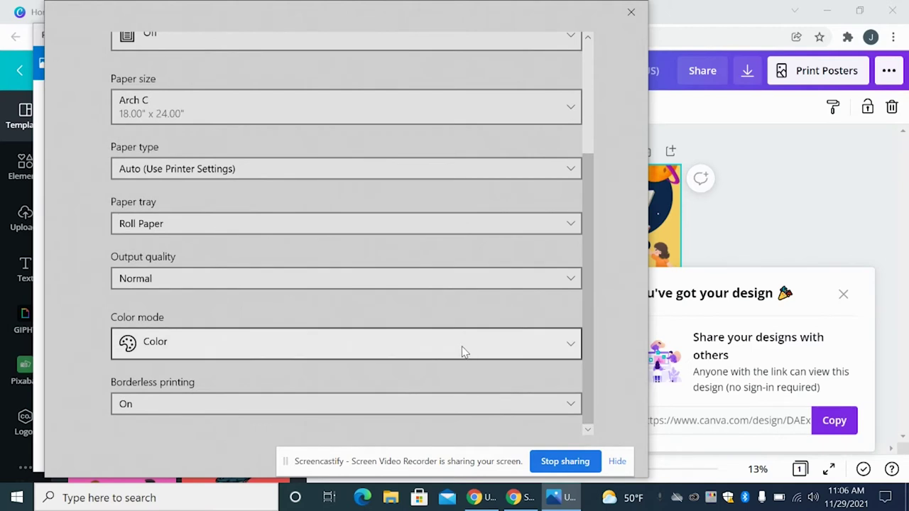
left_click(462, 352)
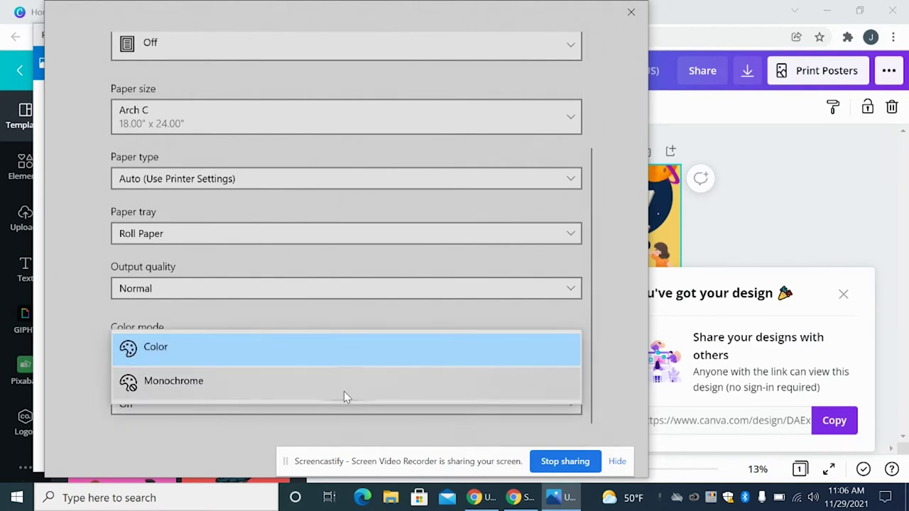
left_click(431, 336)
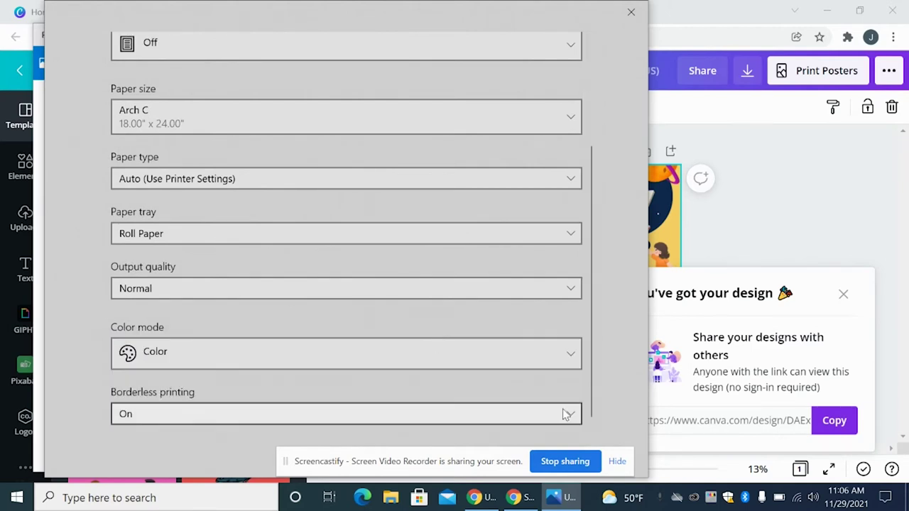
left_click(587, 429)
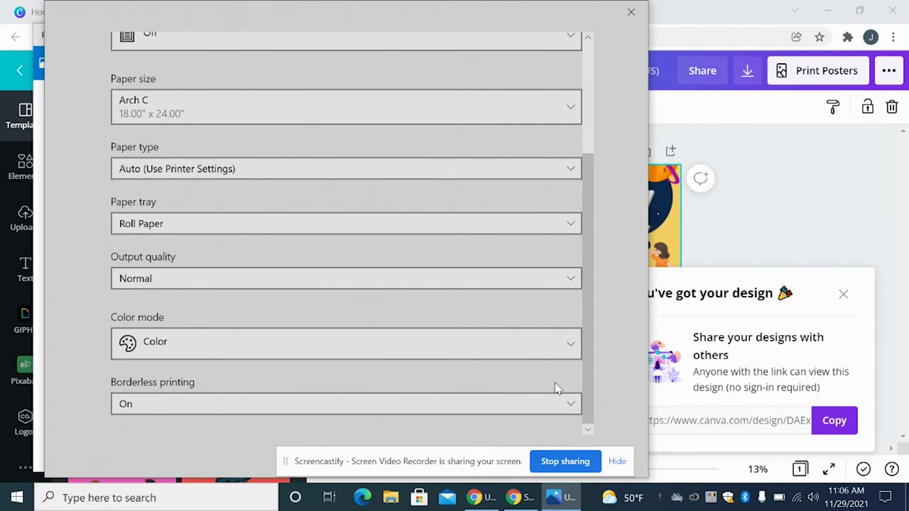
left_click(615, 463)
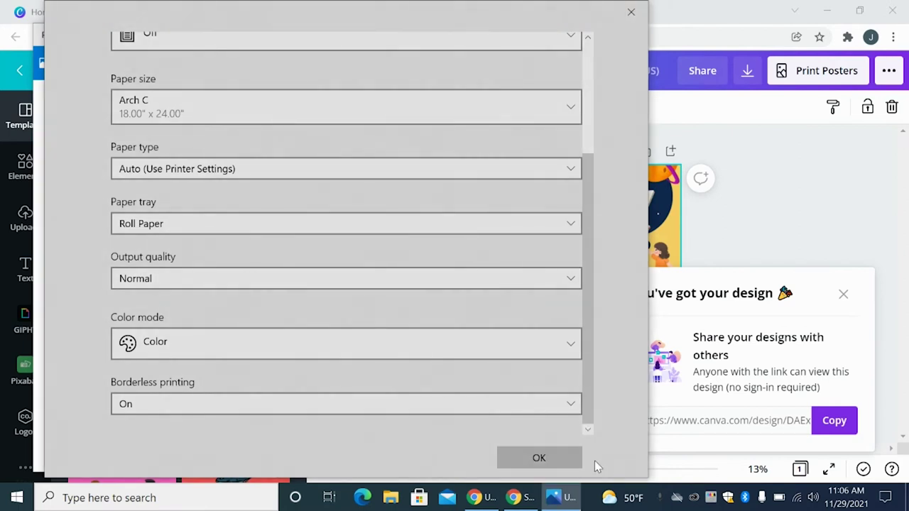
left_click(563, 458)
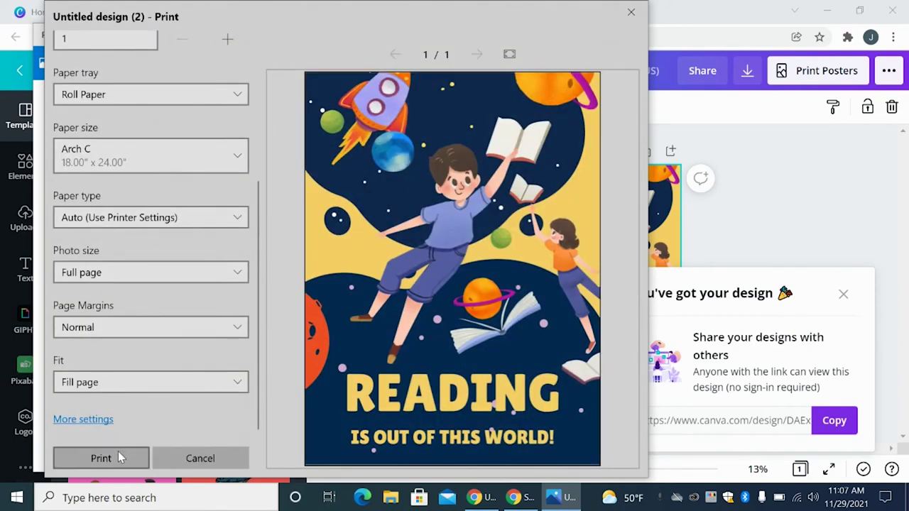
left_click(101, 458)
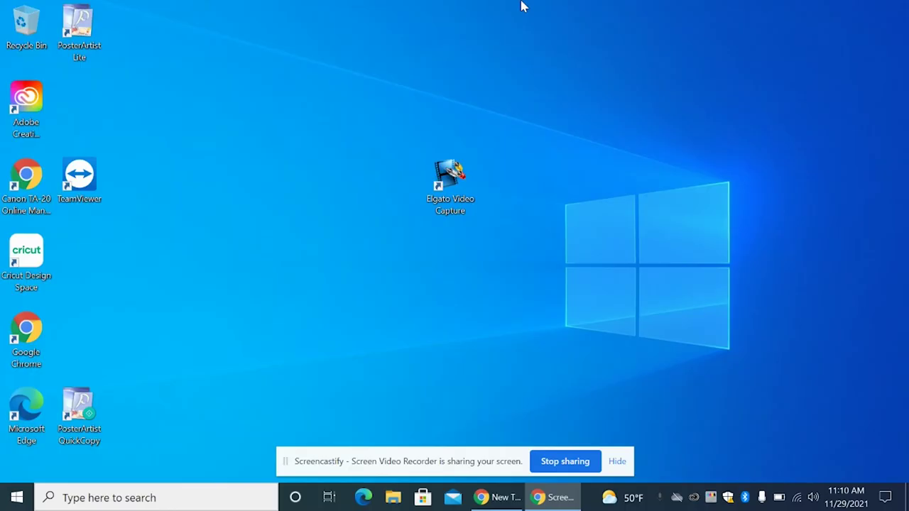
Launch PosterArtist Lite from its desktop shortcut
double_click(82, 28)
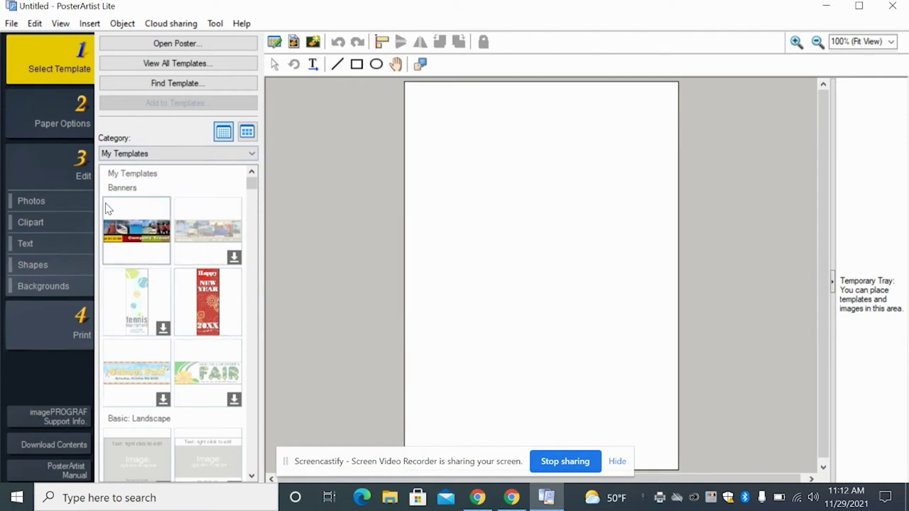
Browse the Photos, Clipart and Text options in PosterArtist Lite
left_click(37, 202)
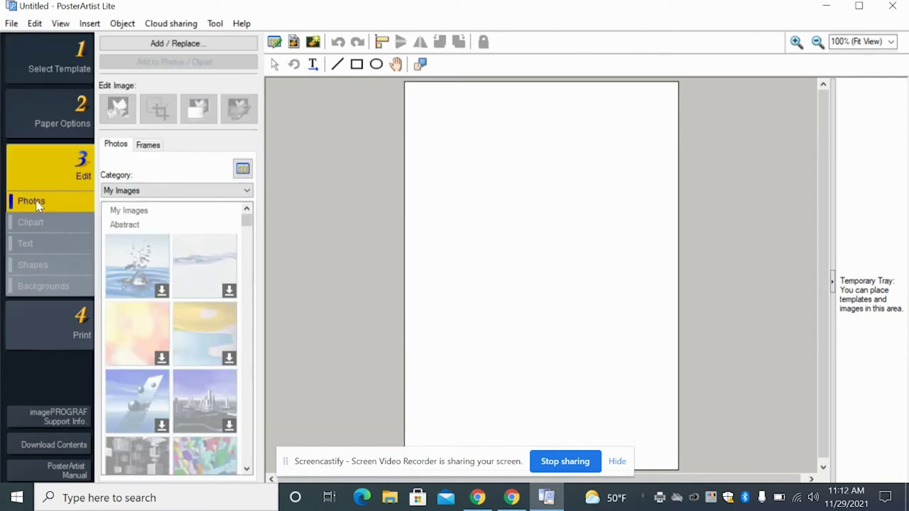
left_click(44, 225)
left_click(45, 247)
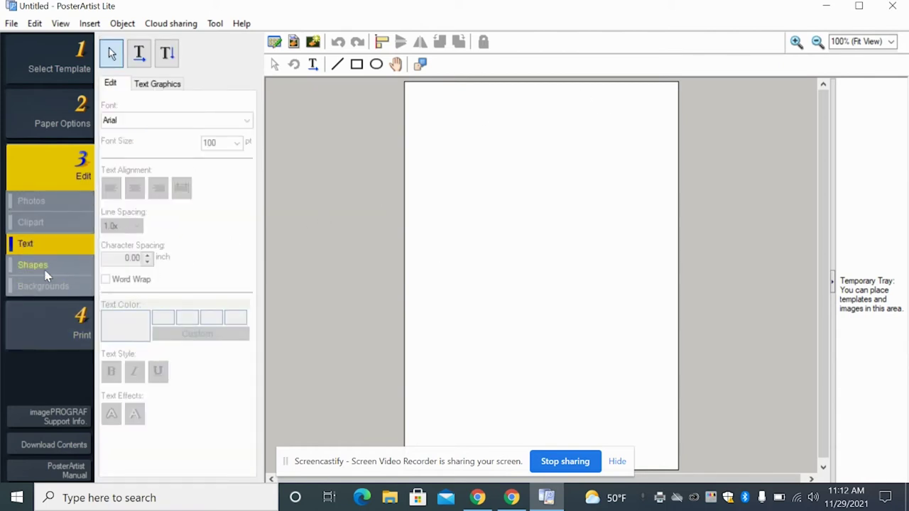
Try printing the empty poster and accept the no-content warning
left_click(55, 320)
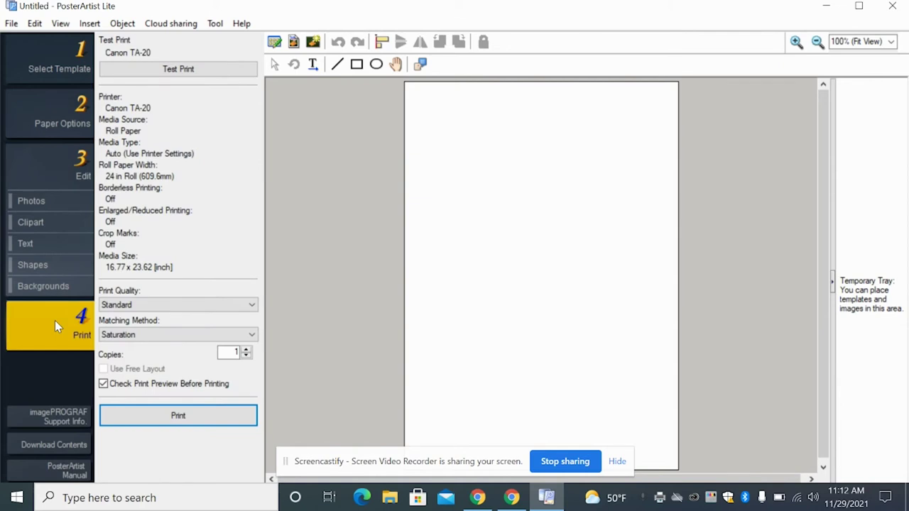
left_click(188, 421)
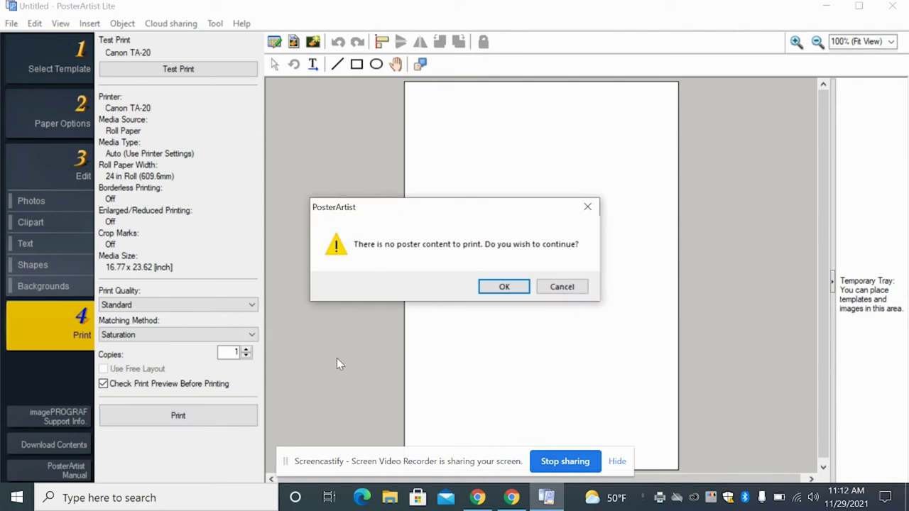
left_click(511, 289)
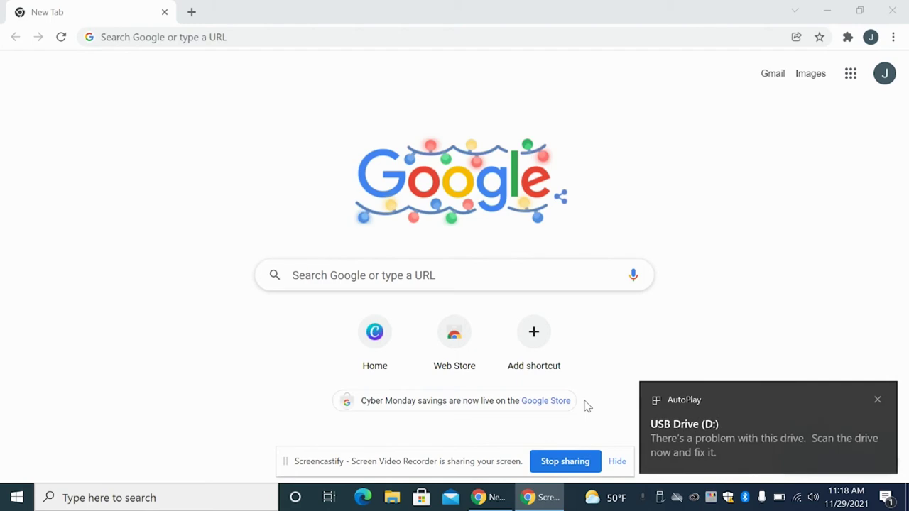
Open 'Untitled design (2)' from the SanDiskSecureAccess folder on USB Drive (D:)
left_click(828, 12)
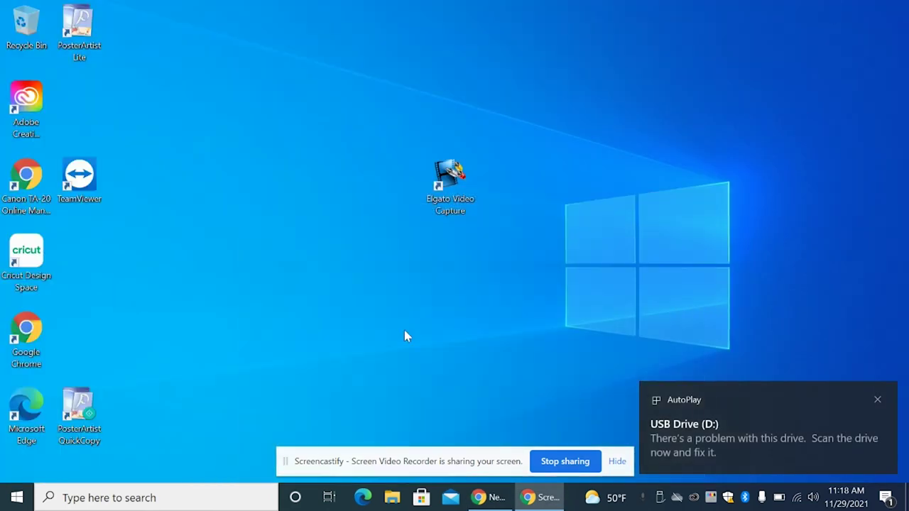
left_click(392, 499)
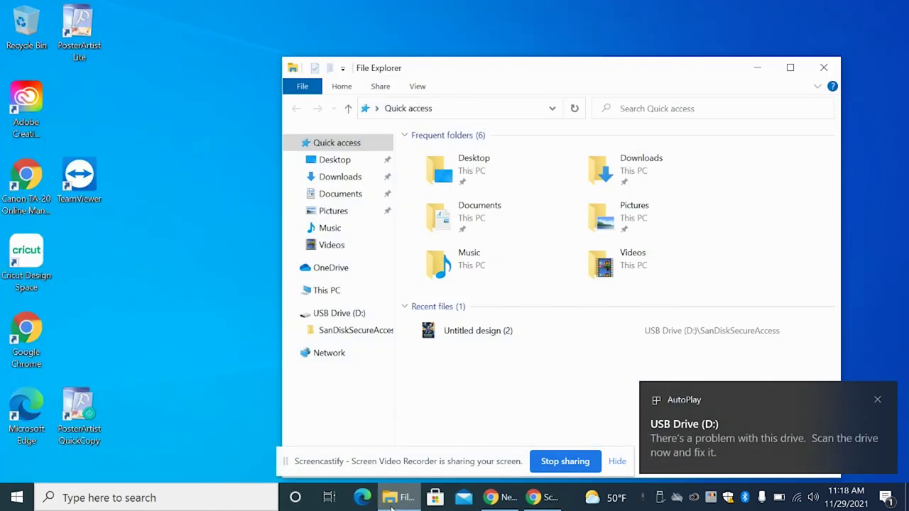
left_click(366, 317)
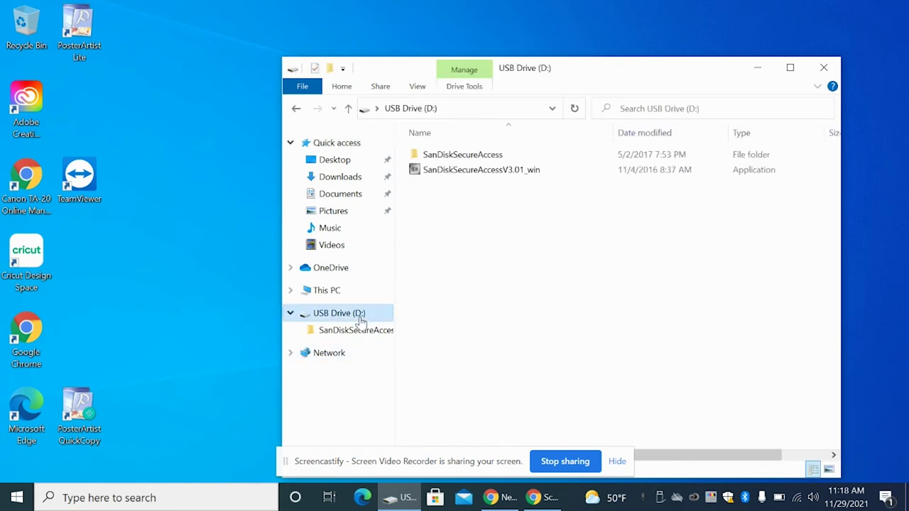
double_click(497, 157)
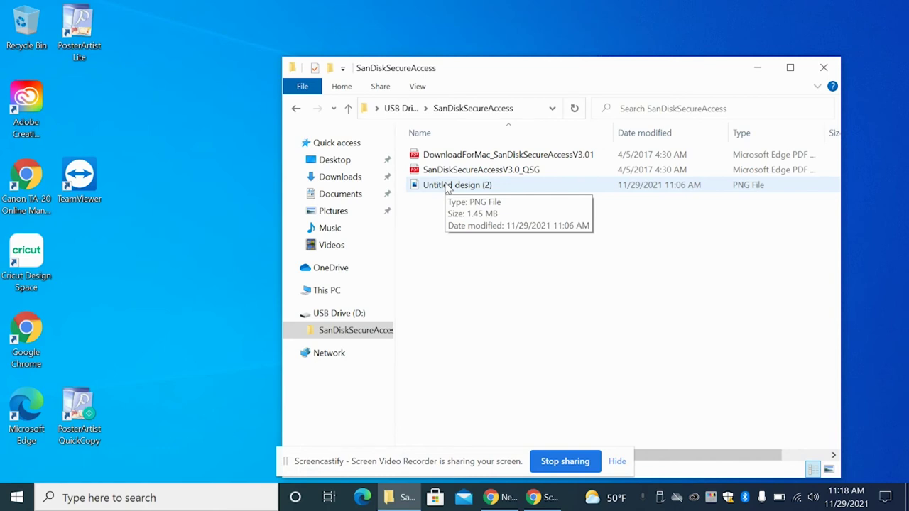
double_click(449, 185)
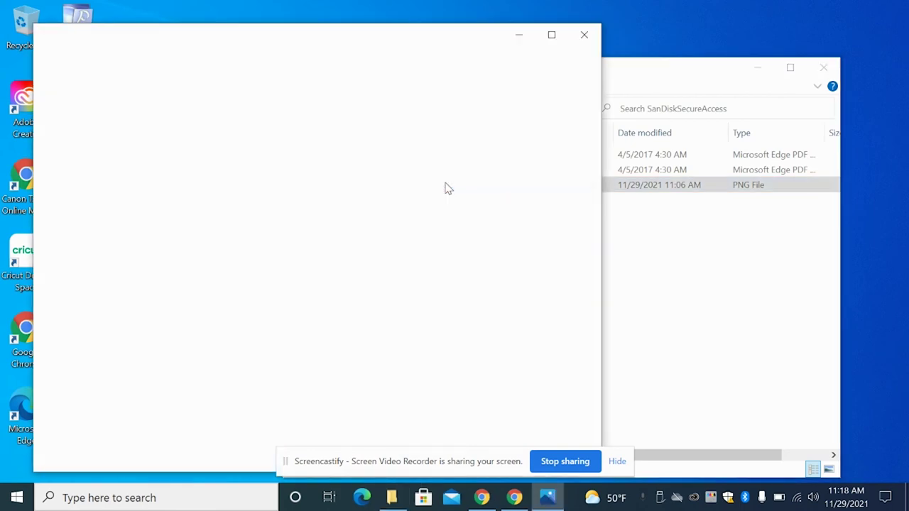
Reopen 'Untitled design (2)' in Photos and bring up its print options for the Canon TA-20
left_click(550, 71)
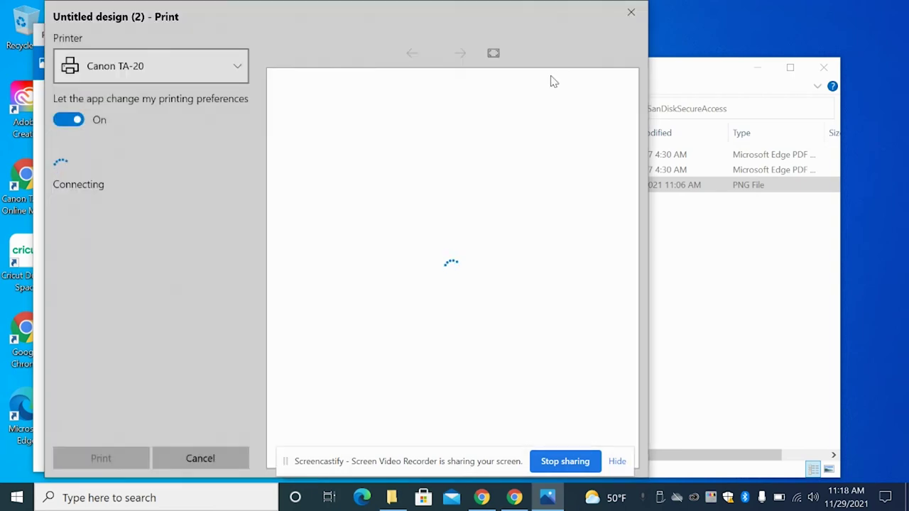
left_click(630, 12)
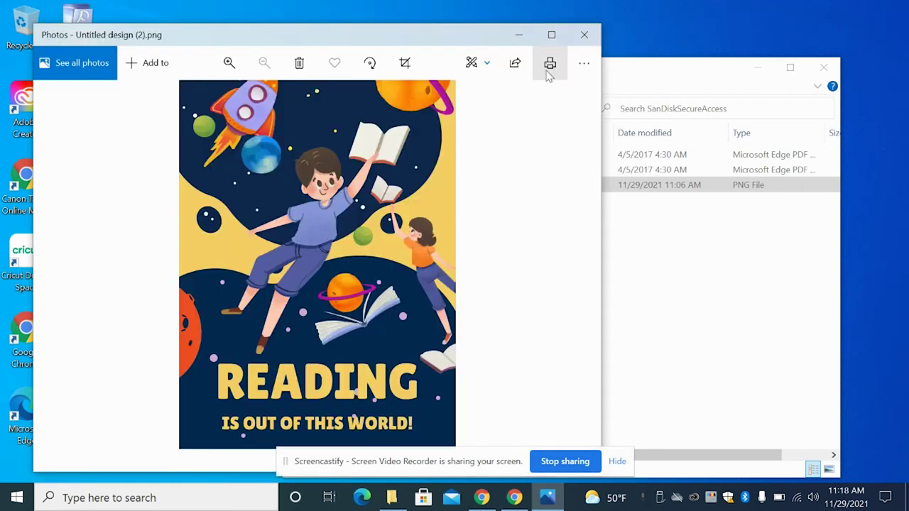
left_click(583, 34)
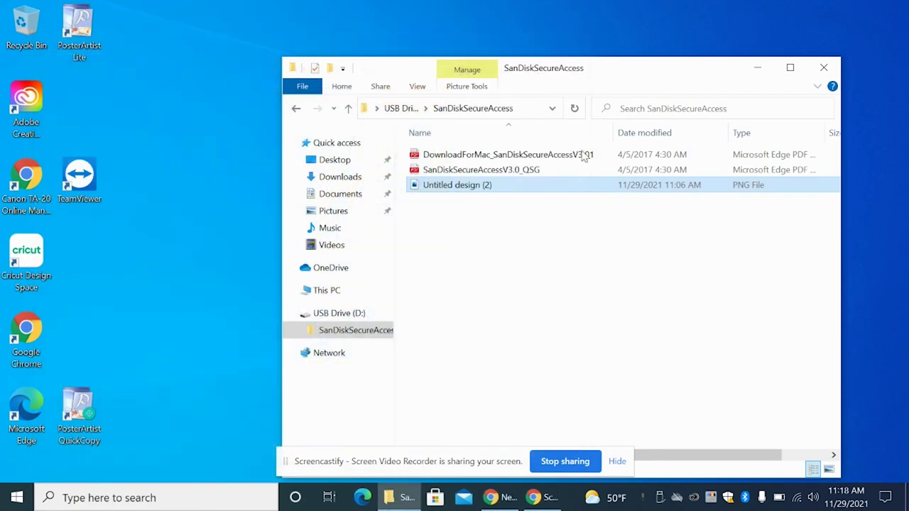
double_click(525, 186)
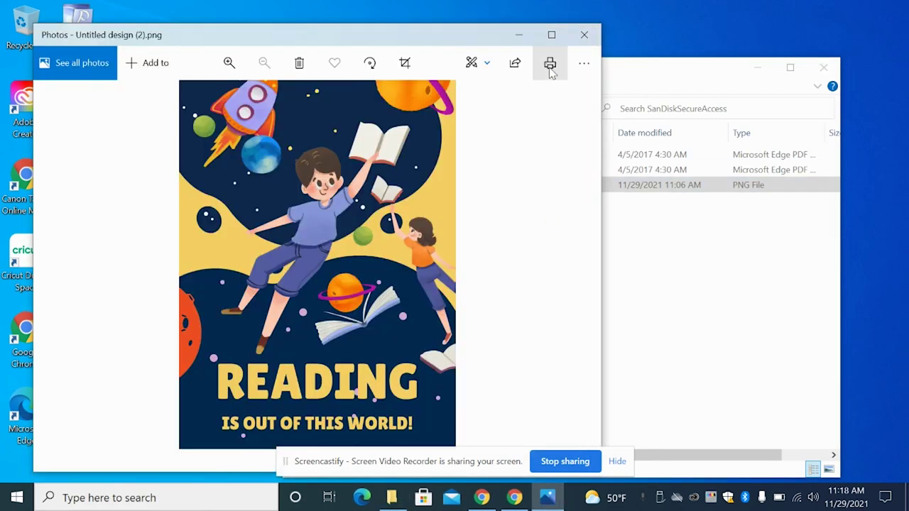
left_click(550, 65)
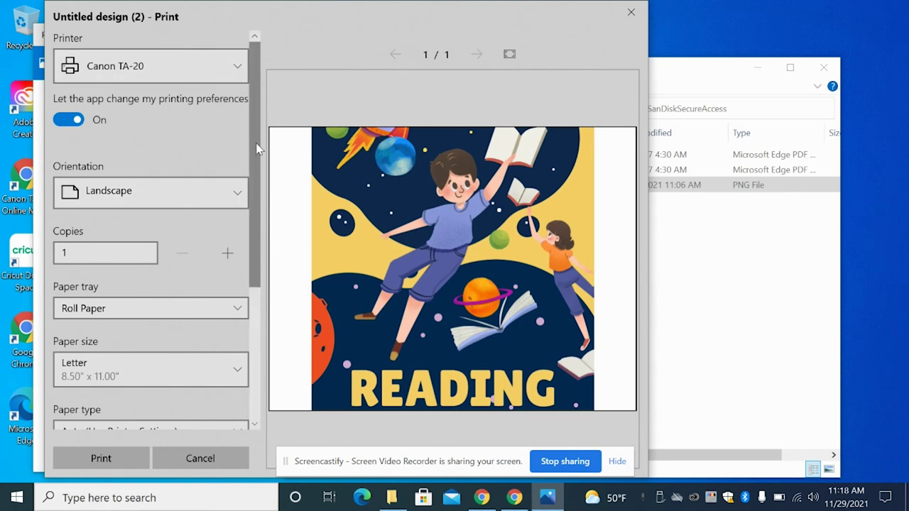
Set the print to Portrait on Arch C 18 × 24 in paper and confirm the detailed settings
scroll(235, 144, "down", 3)
left_click(210, 106)
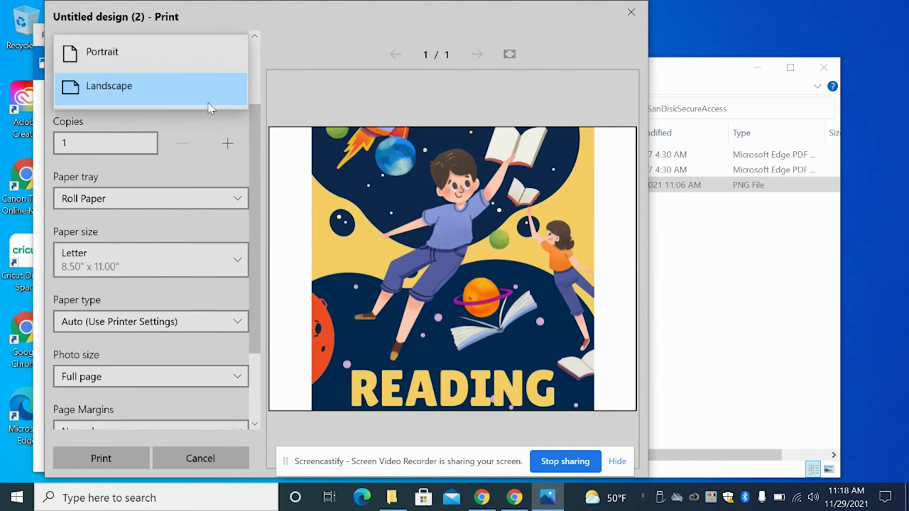
left_click(188, 65)
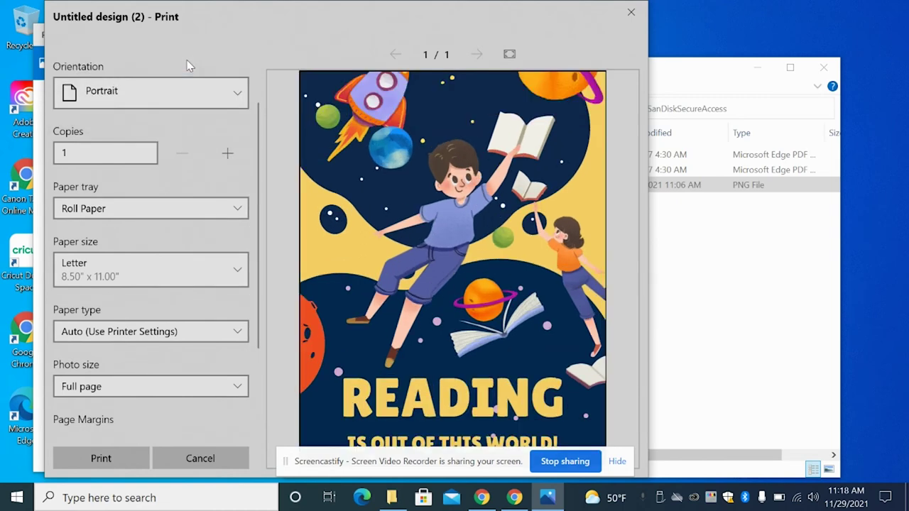
left_click(226, 273)
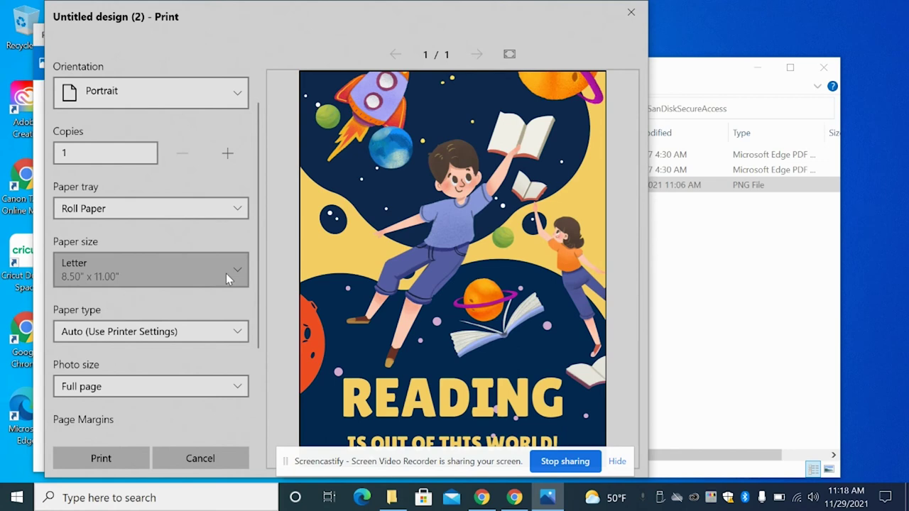
left_click(170, 372)
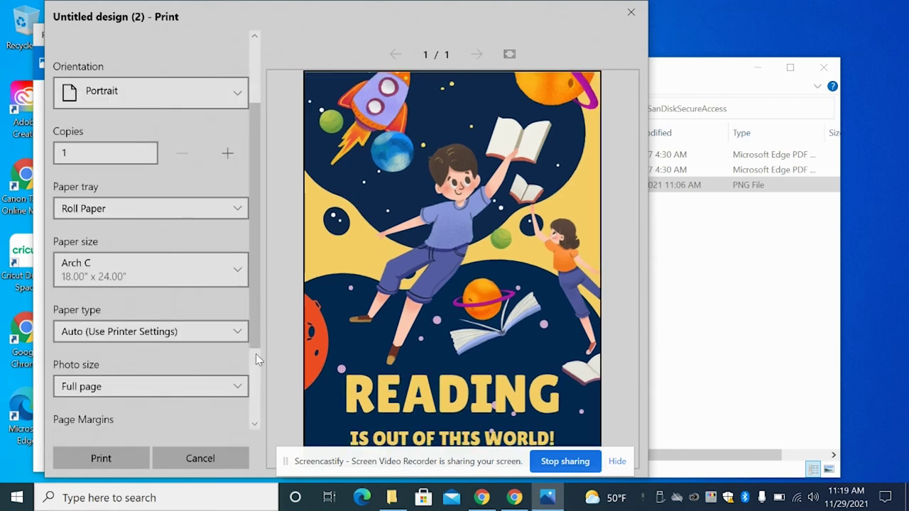
scroll(255, 376, "down", 3)
left_click(88, 420)
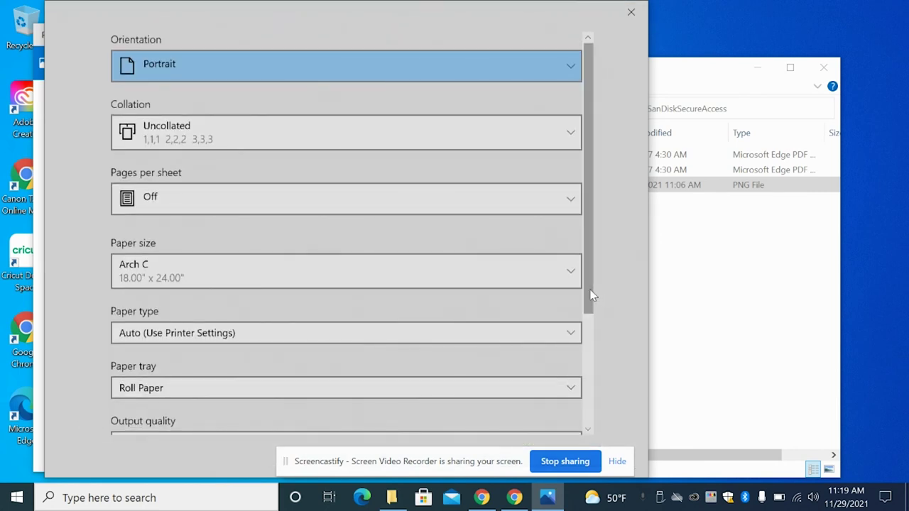
left_click_drag(590, 294, 575, 436)
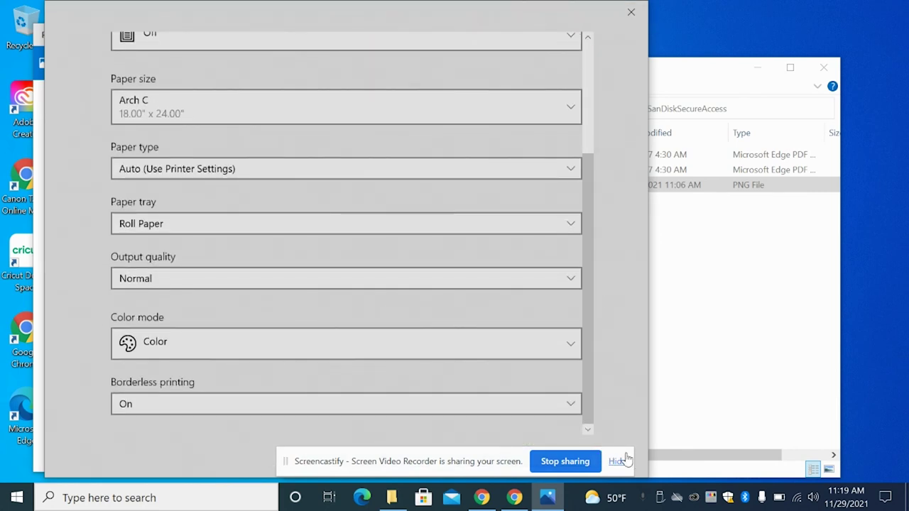
left_click(626, 457)
left_click(546, 452)
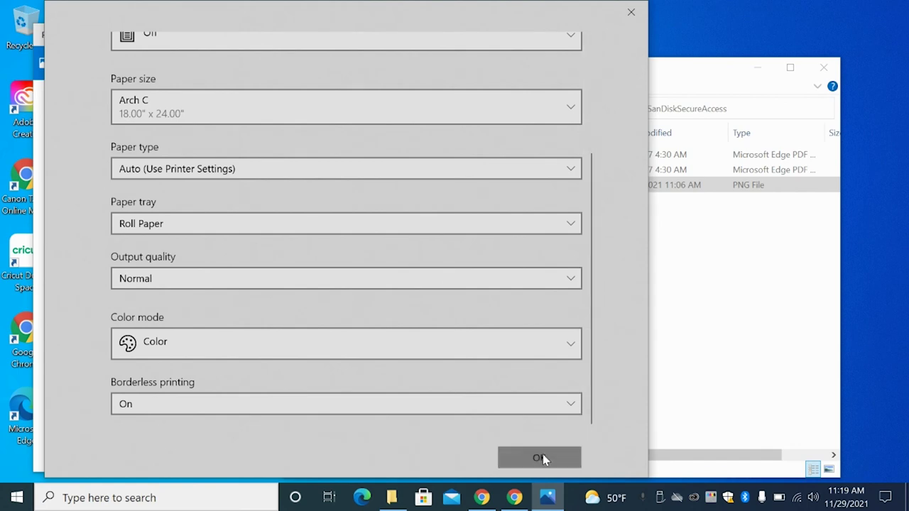